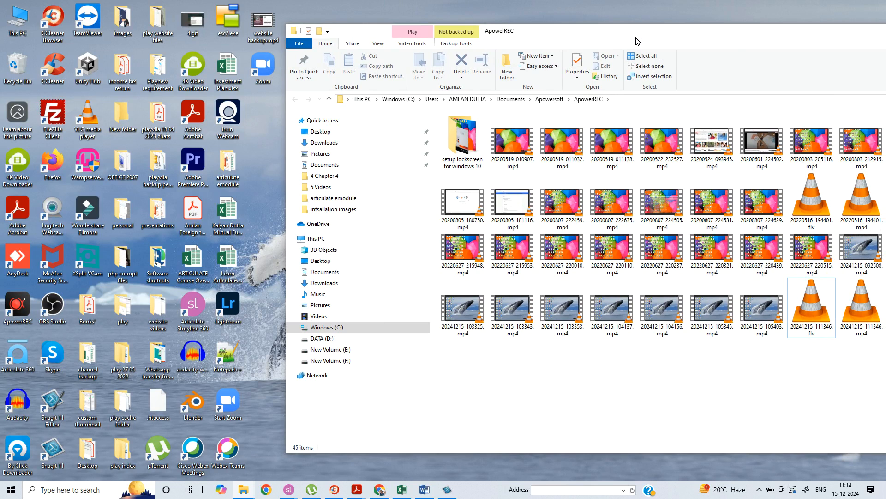
Launch Storyline 360 from the desktop
left_click_drag(637, 41, 693, 65)
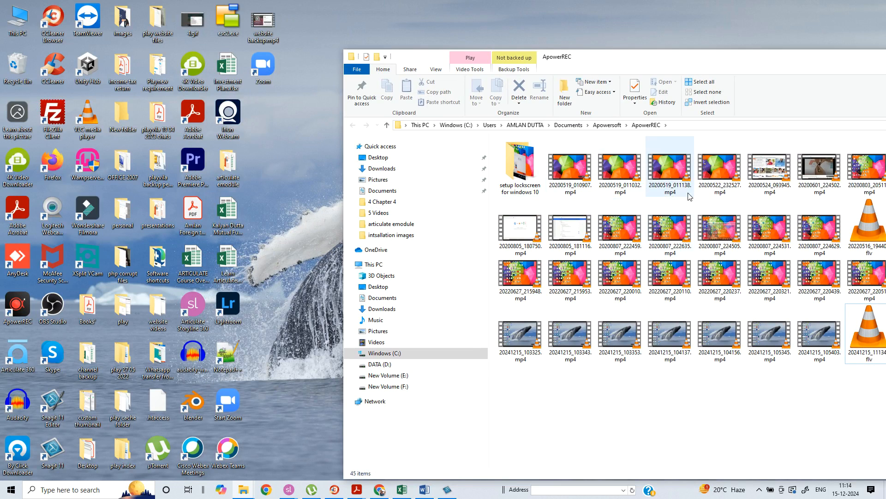
double_click(193, 307)
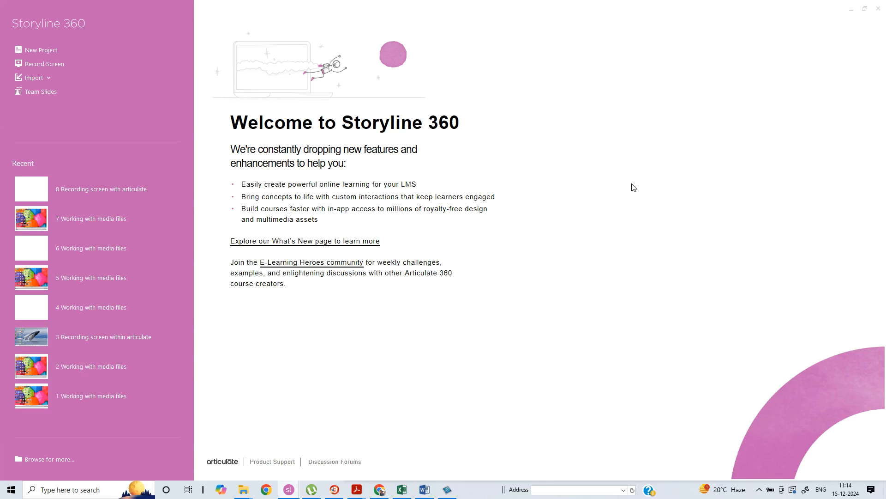
Create a new project and rename its first scene to Editing Video and audi
left_click(51, 50)
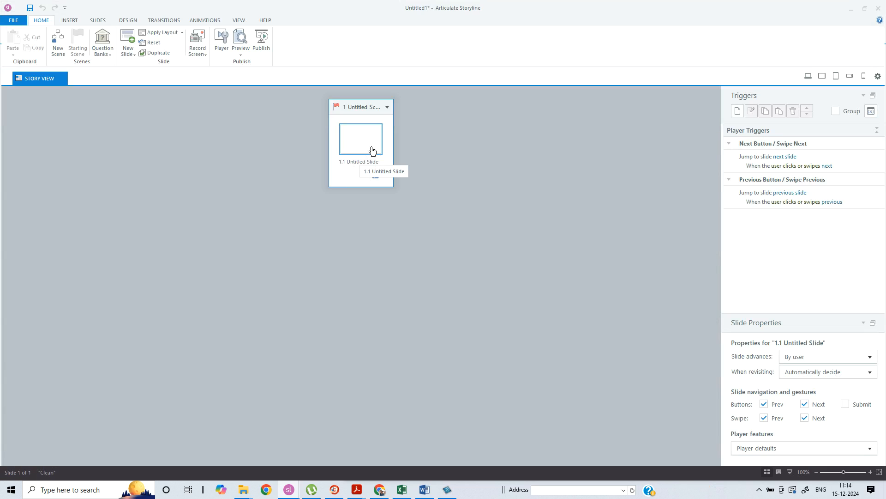
left_click(369, 108)
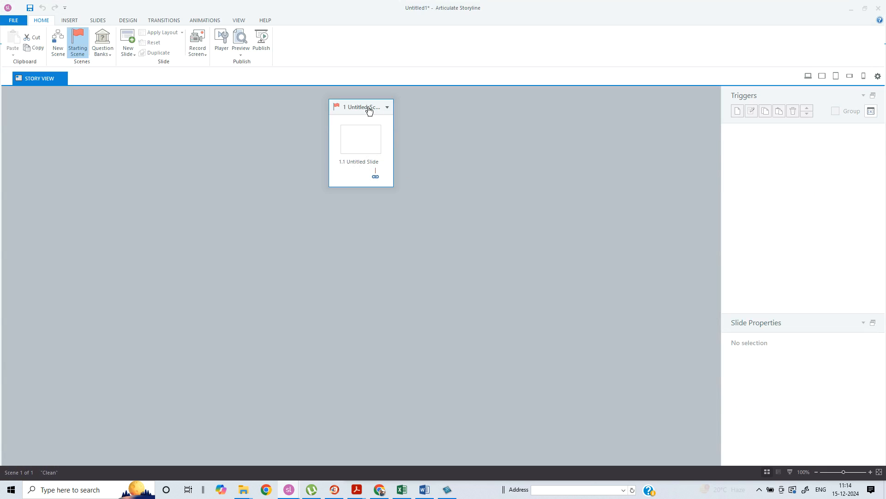
double_click(370, 108)
type("Editing Vi")
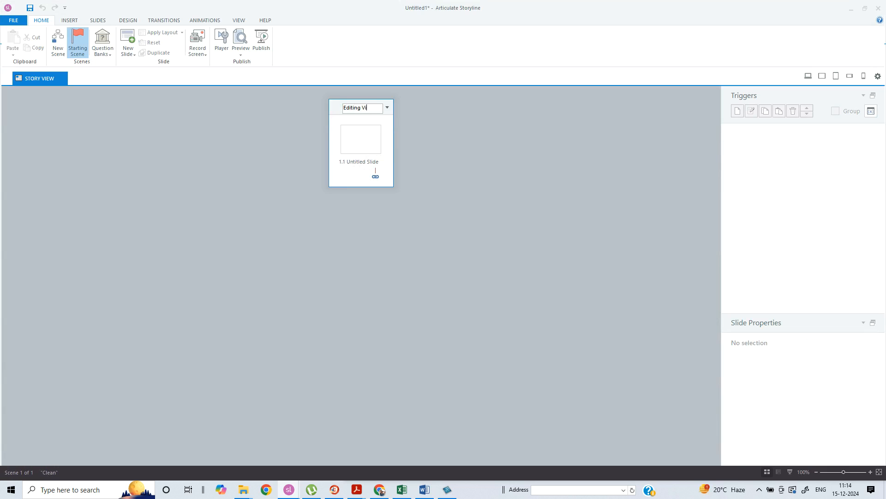
type("deo and audi")
Rename the first slide to Edit Video
left_click(368, 164)
left_click(370, 164)
type("Edit Video")
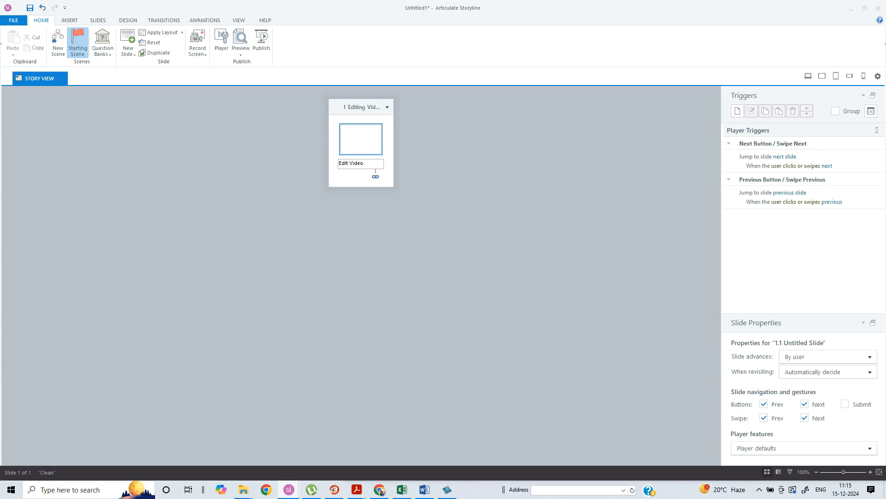
left_click(425, 179)
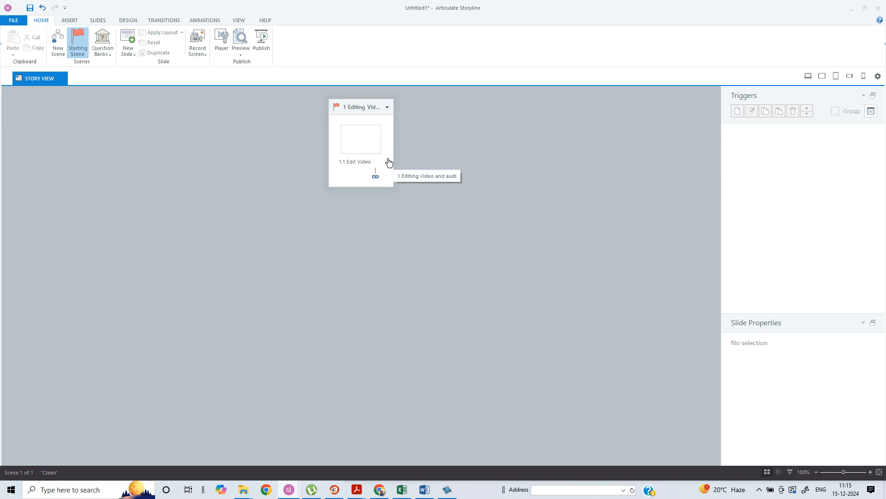
Save the project as 9 Editing video and audio in the 4 Chapter 4 folder
left_click(13, 20)
left_click(33, 134)
left_click(107, 176)
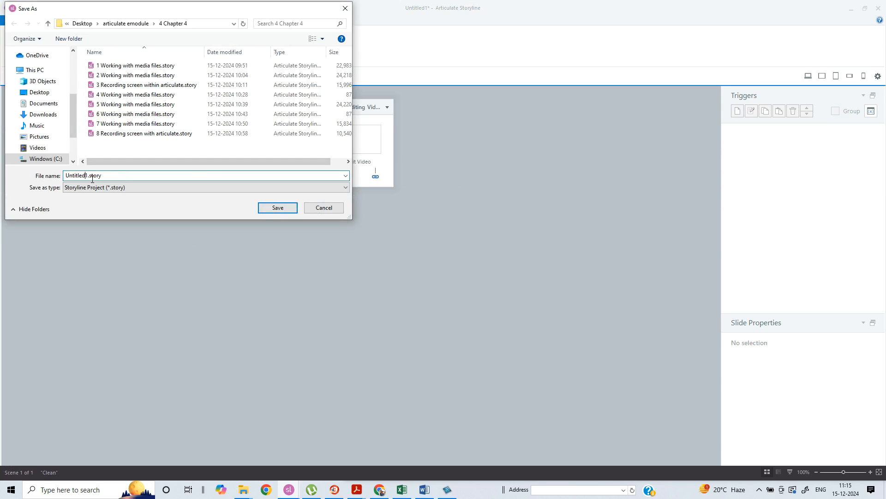
left_click_drag(88, 177, 2, 175)
type("9 Editing video and audio")
key("Return")
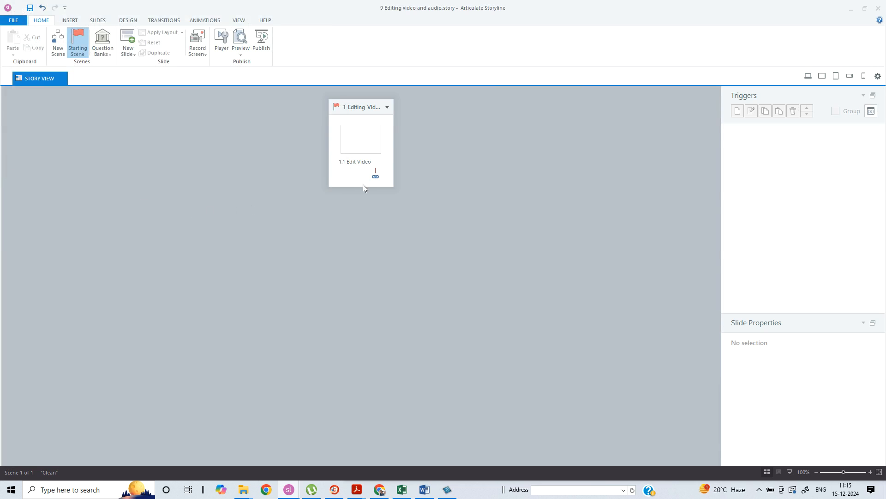
Open the Edit Video slide for editing
left_click(365, 137)
double_click(365, 137)
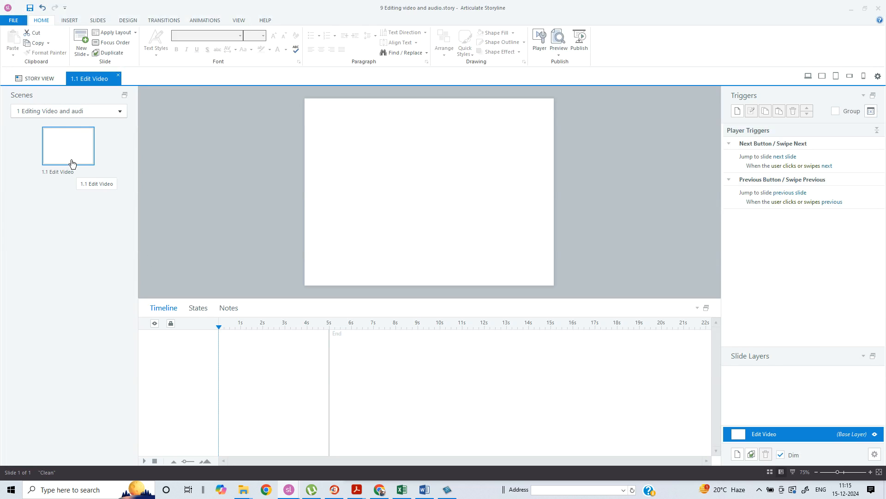
left_click(414, 195)
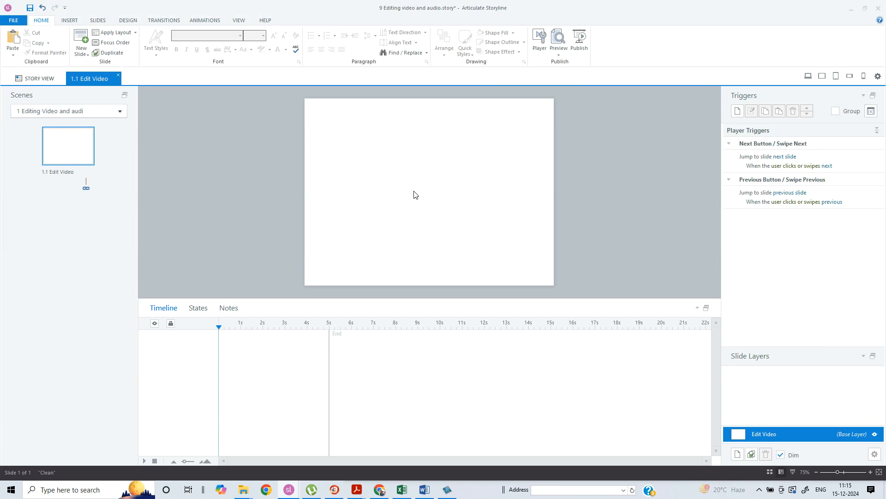
Insert the video file 3 Inserting objects.mp4 from the articulate emodule > 5 Videos folder onto the slide
left_click(70, 22)
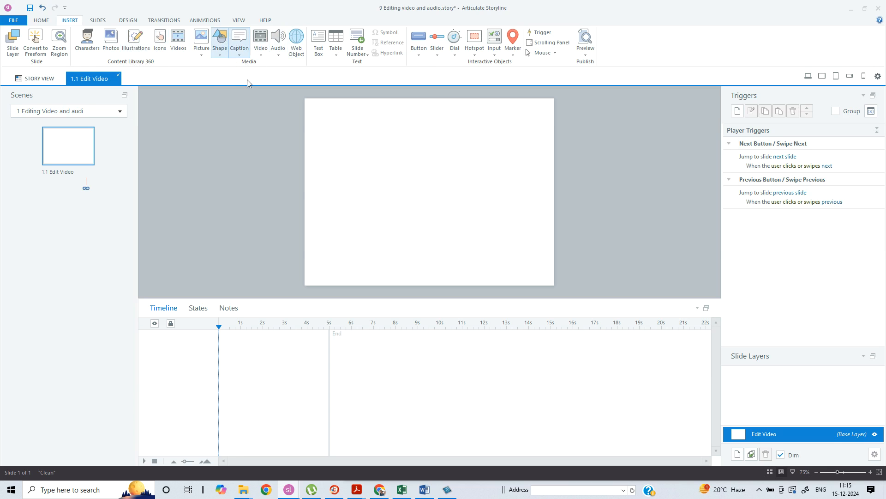
left_click(258, 44)
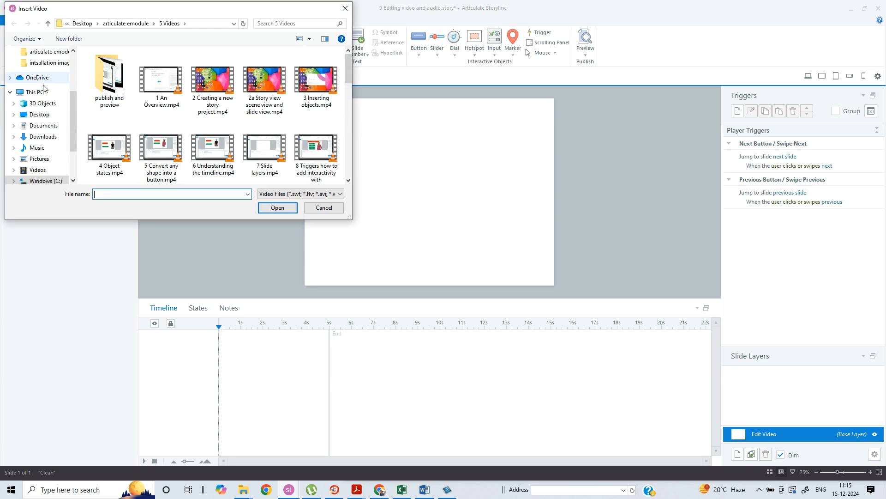
left_click(44, 115)
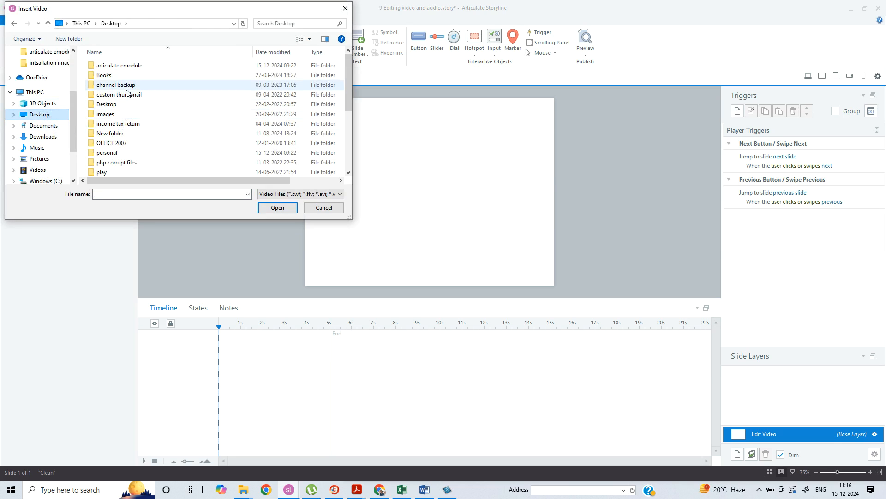
double_click(119, 65)
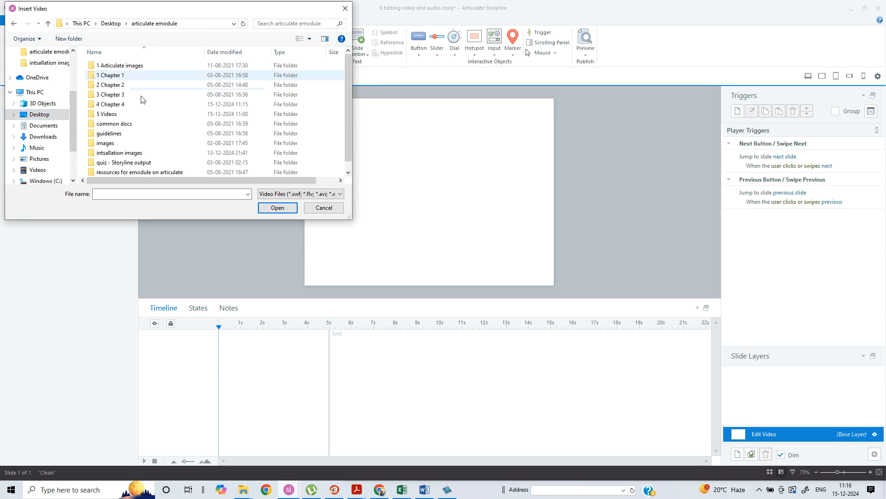
double_click(118, 114)
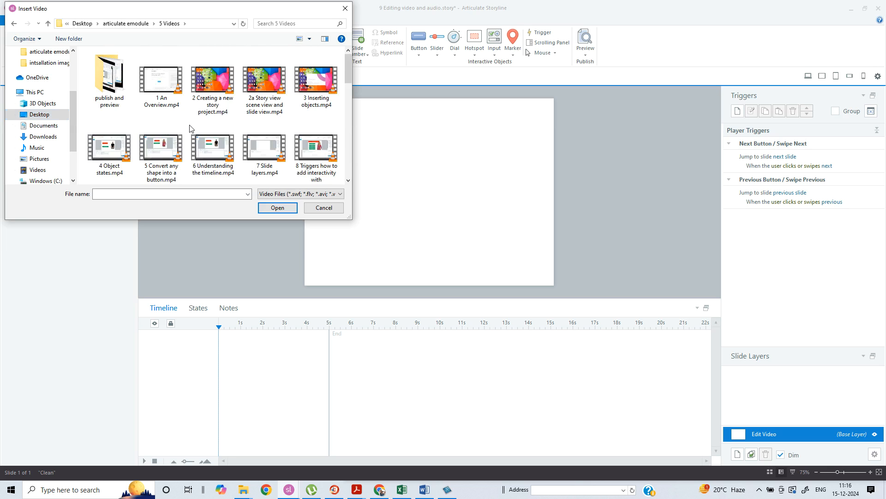
left_click(314, 83)
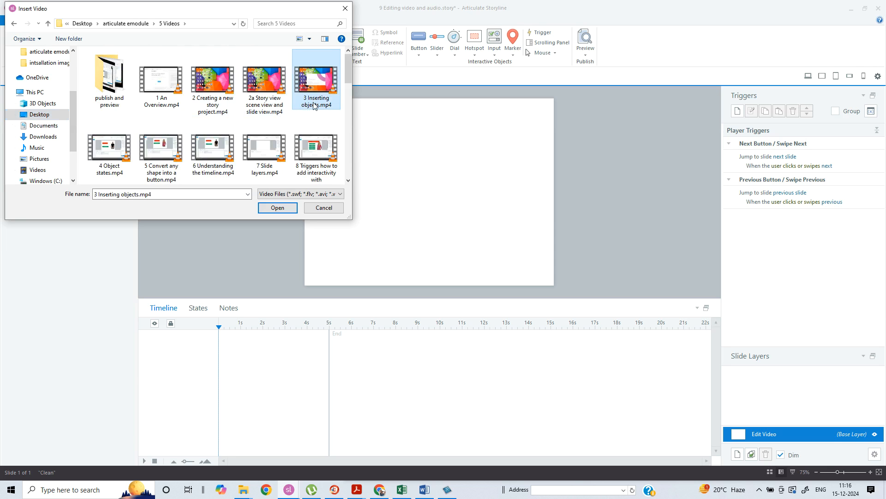
left_click(277, 208)
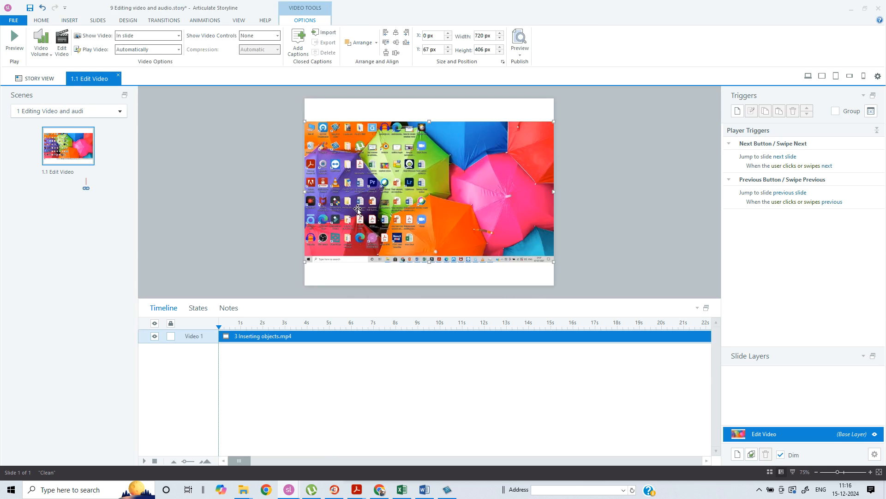
Resize the video by its side edges to about 674 px wide, fitting the slide width
left_click_drag(305, 191, 318, 196)
left_click_drag(554, 194, 549, 193)
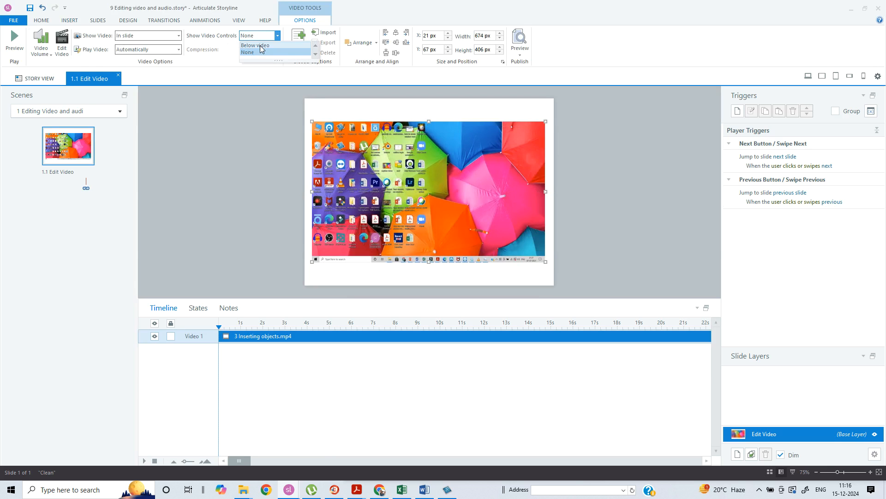
Show the video controls below the video and set the video to play when clicked
left_click(165, 50)
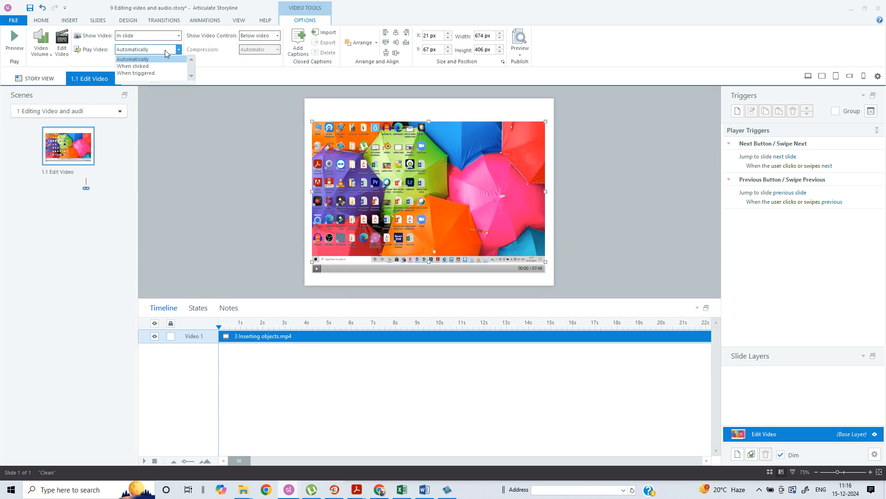
left_click(134, 66)
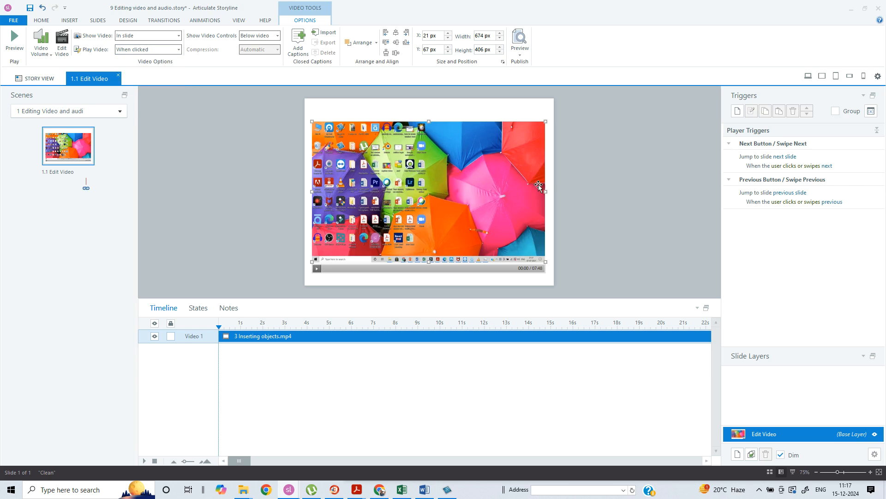
left_click(580, 175)
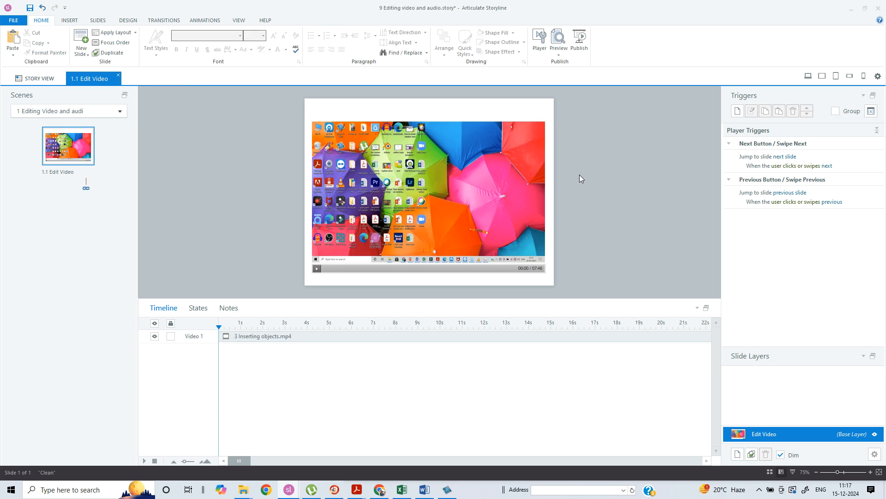
Open the video in the video editor and adjust the crop region to about 720 × 405
left_click(389, 132)
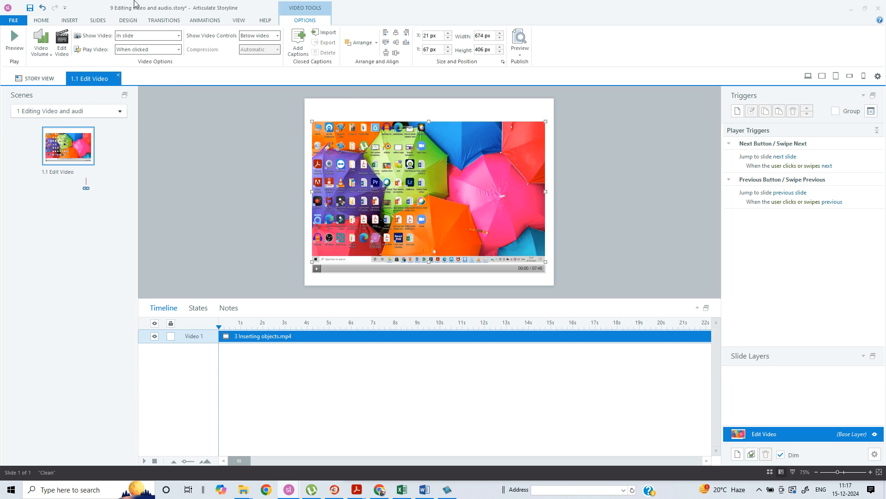
left_click(61, 44)
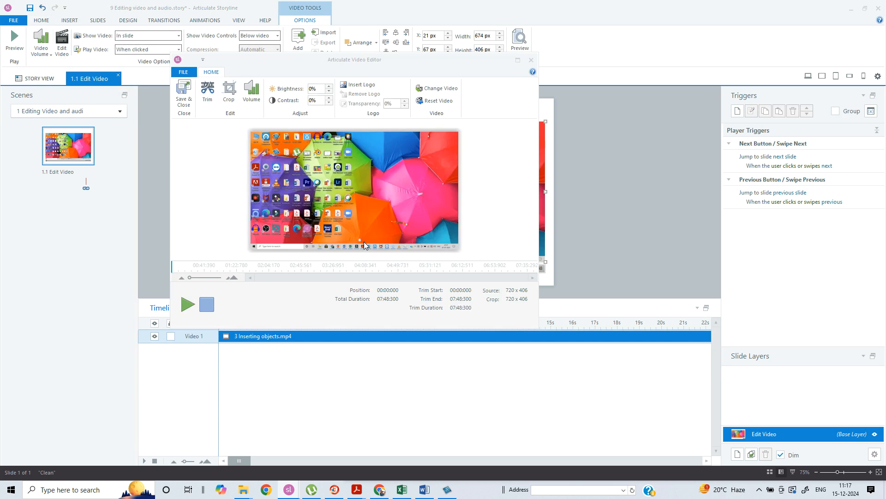
left_click(229, 97)
left_click(229, 96)
left_click_drag(340, 167, 320, 158)
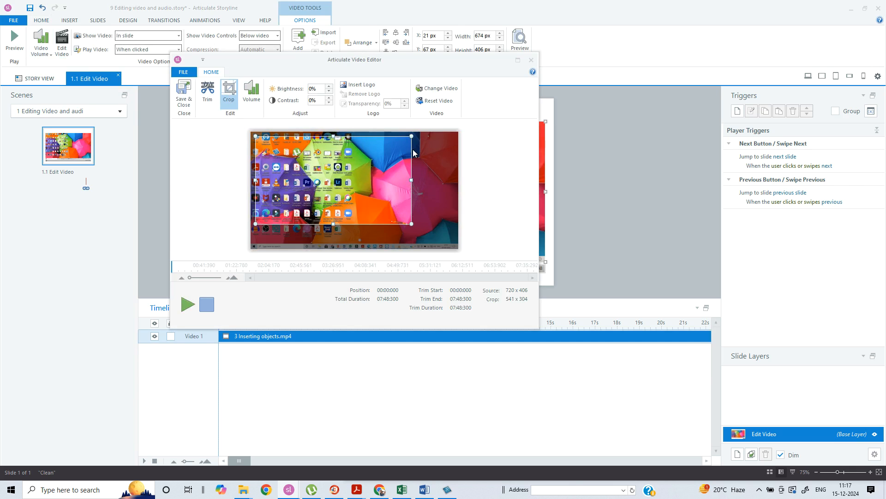
left_click_drag(412, 136, 457, 133)
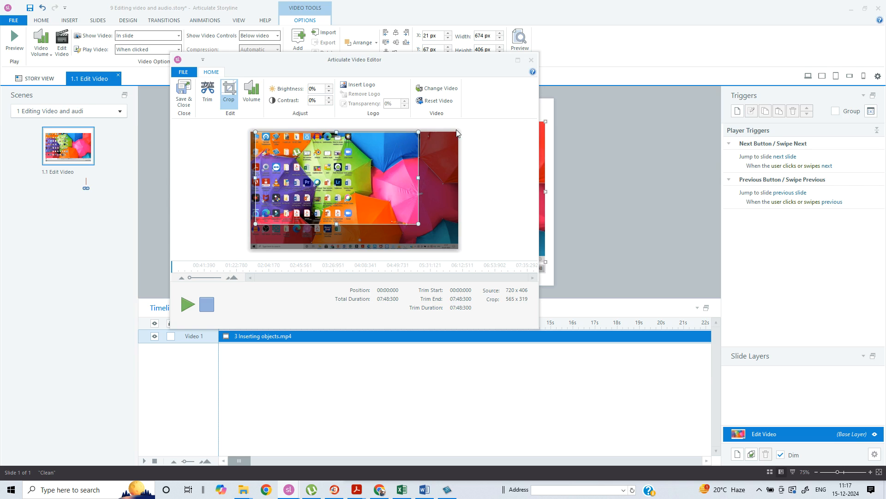
left_click_drag(422, 226, 475, 254)
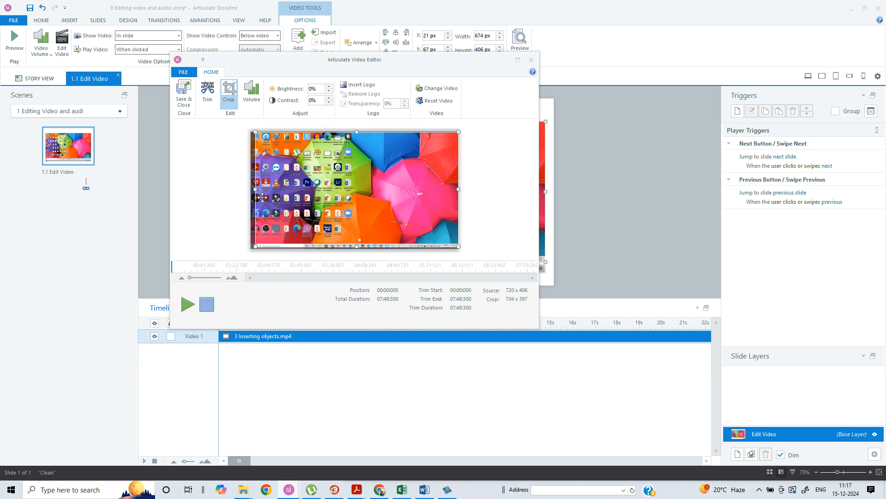
left_click_drag(262, 197, 257, 197)
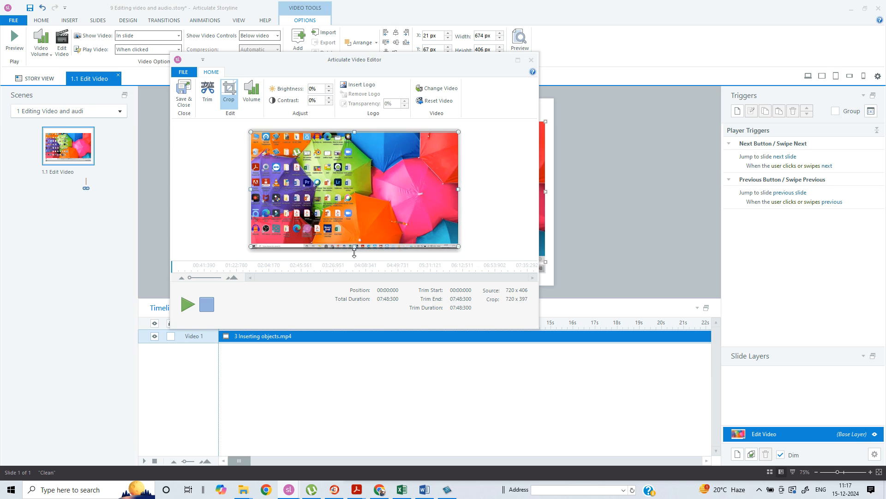
left_click_drag(354, 248, 354, 257)
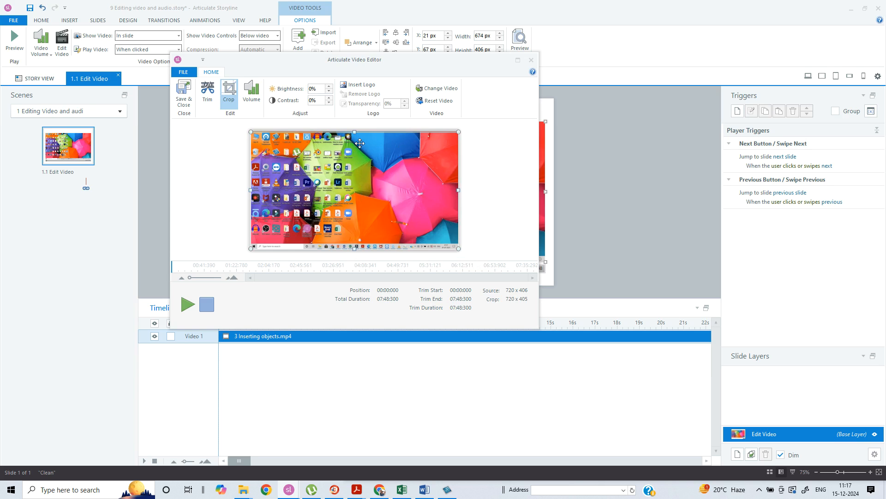
left_click_drag(355, 133, 356, 130)
Trim the video to start at about 00:16.556 and end at about 07:32.335
left_click(226, 96)
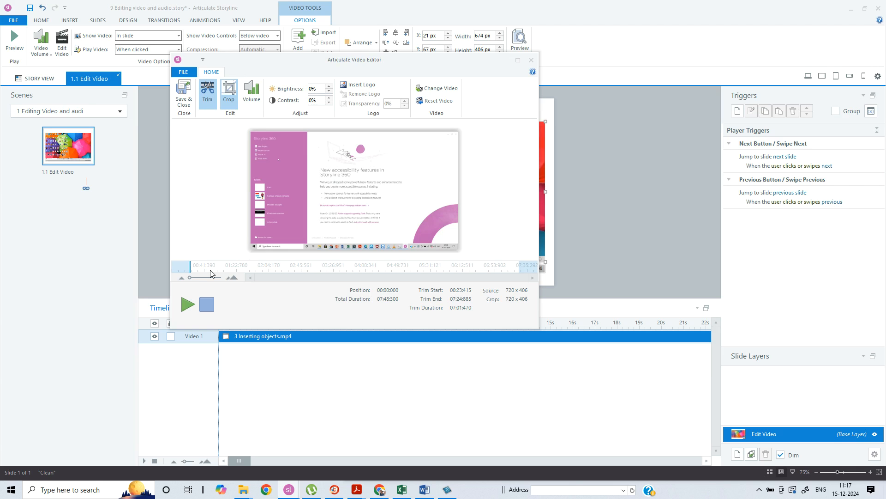
left_click_drag(199, 274, 247, 272)
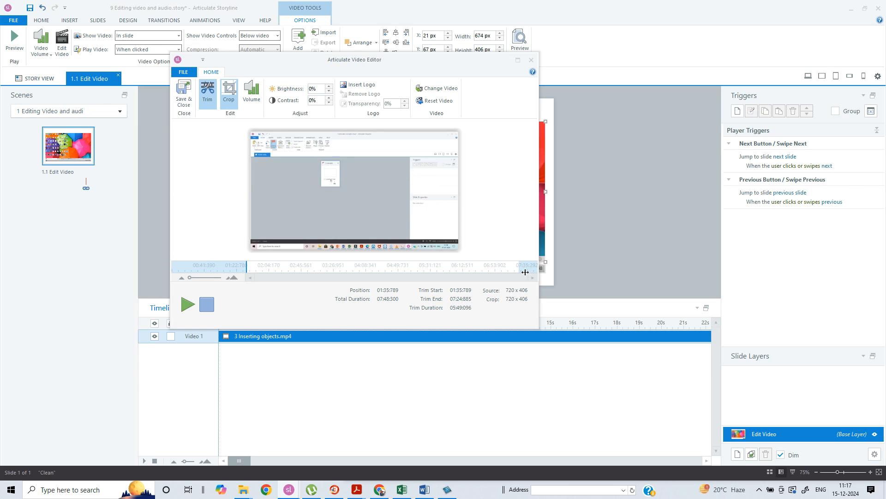
left_click_drag(526, 271, 403, 276)
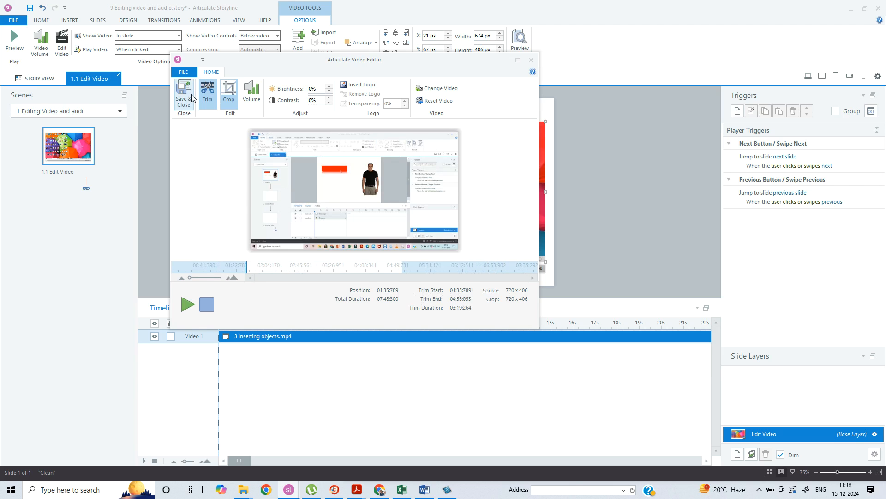
left_click_drag(247, 272, 187, 276)
left_click_drag(406, 276, 525, 272)
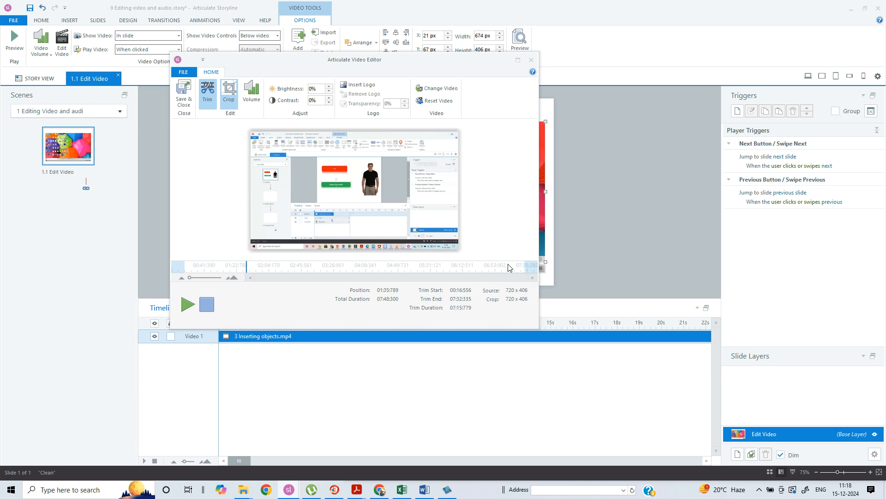
Insert the logo image Articulate course image.png over the video and shrink it into the video's lower-right corner
left_click(330, 87)
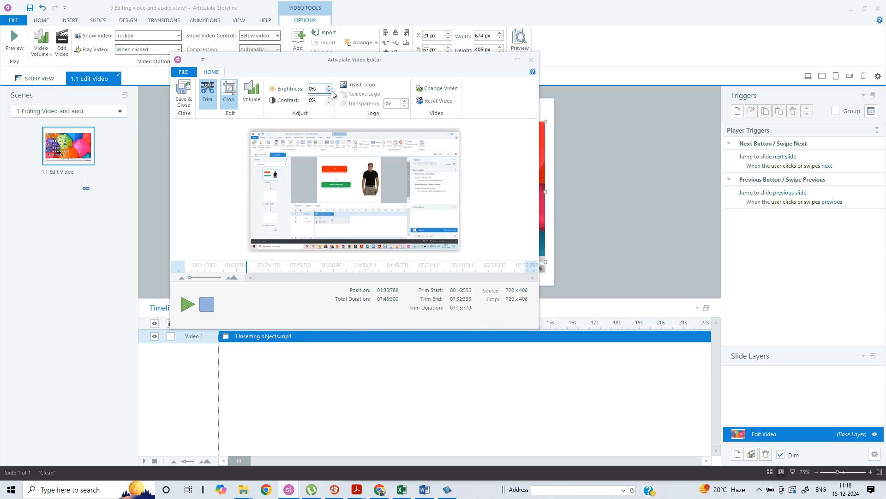
left_click(359, 86)
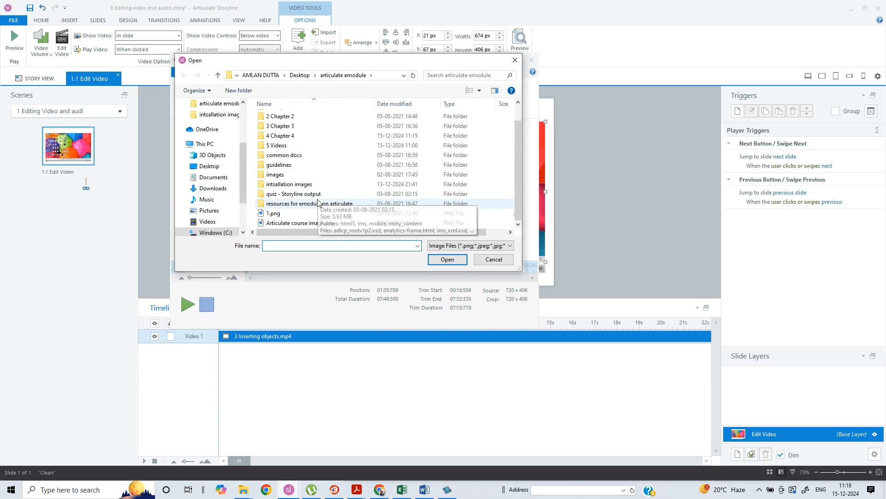
left_click(298, 223)
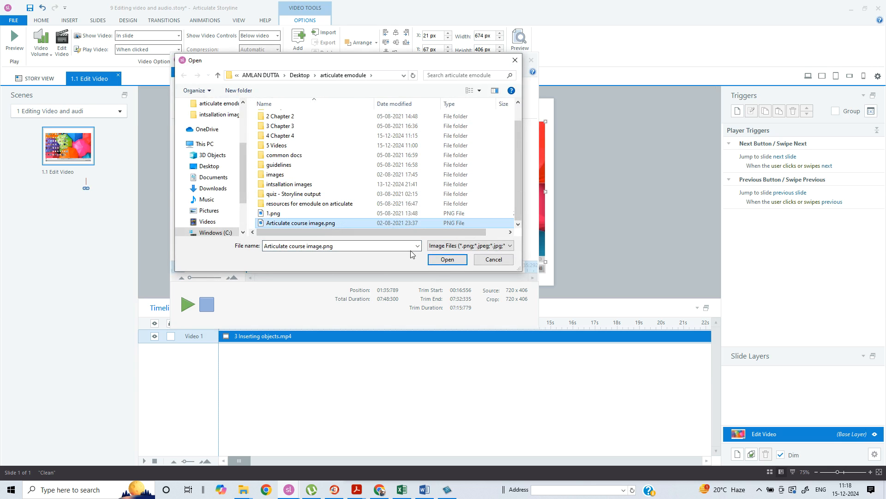
left_click(448, 259)
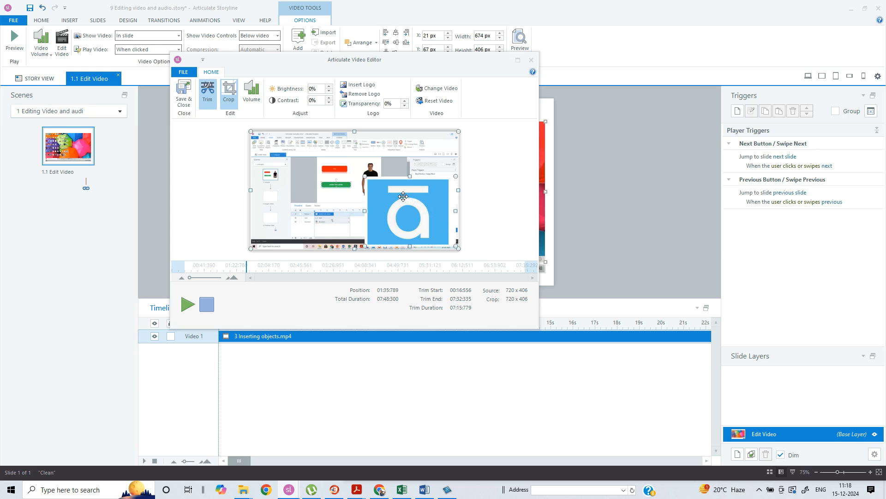
left_click_drag(365, 176, 456, 235)
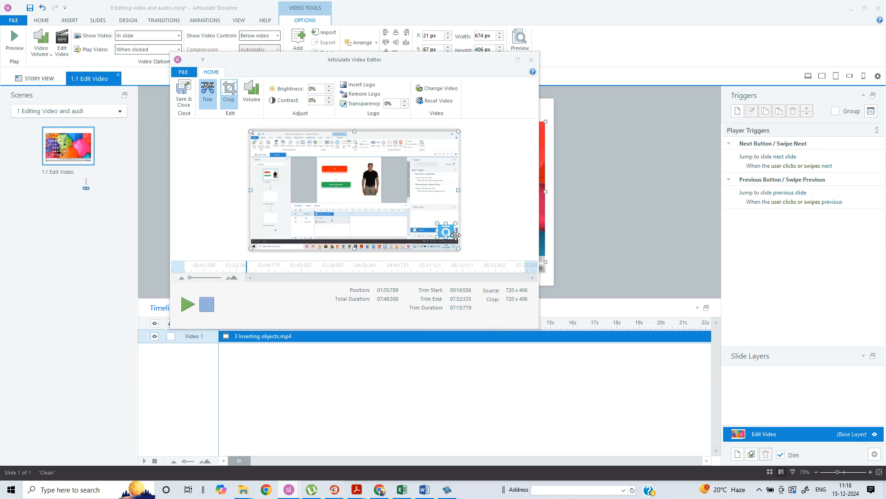
Set the logo's transparency to 68%
left_click(405, 101)
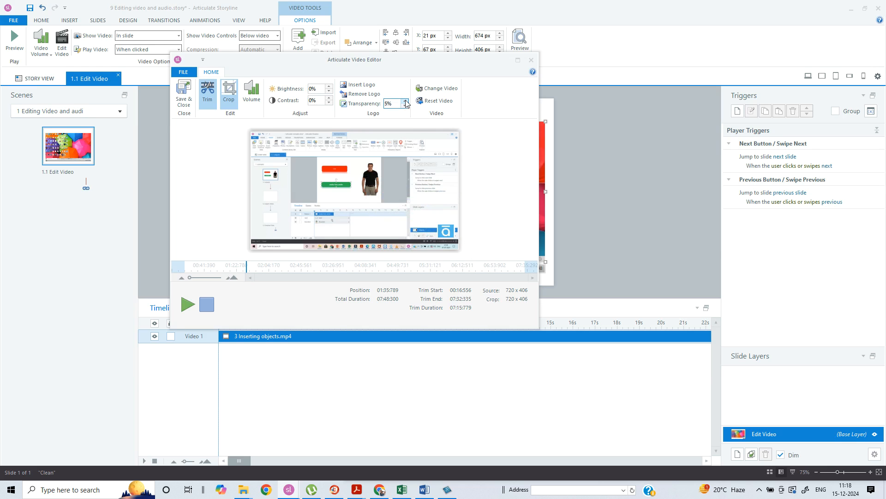
left_click(405, 101)
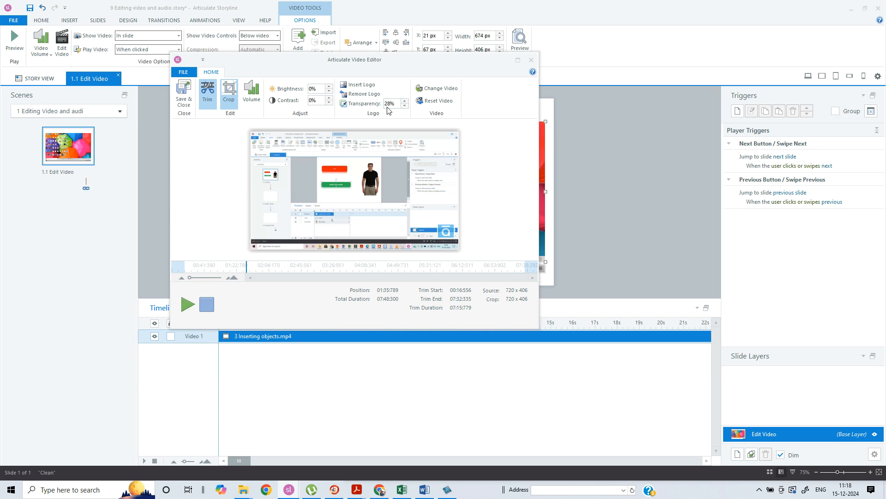
double_click(388, 104)
type("68")
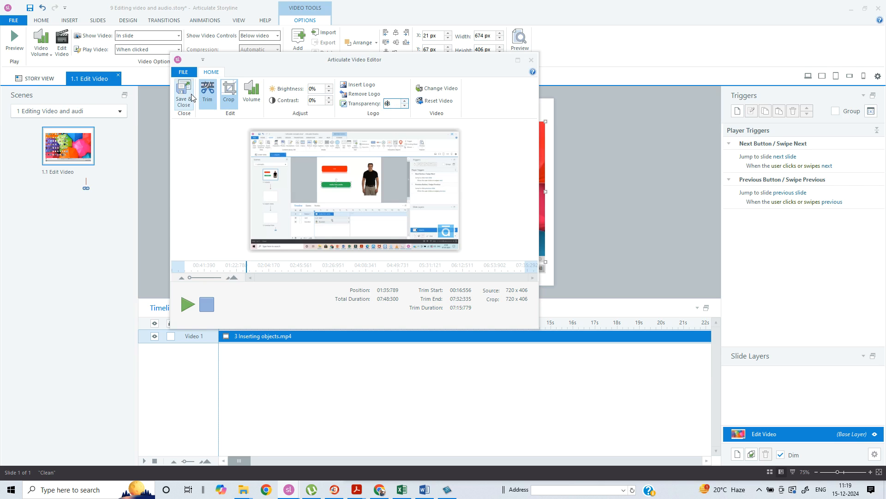
Increase the video's volume by 300%
left_click(252, 92)
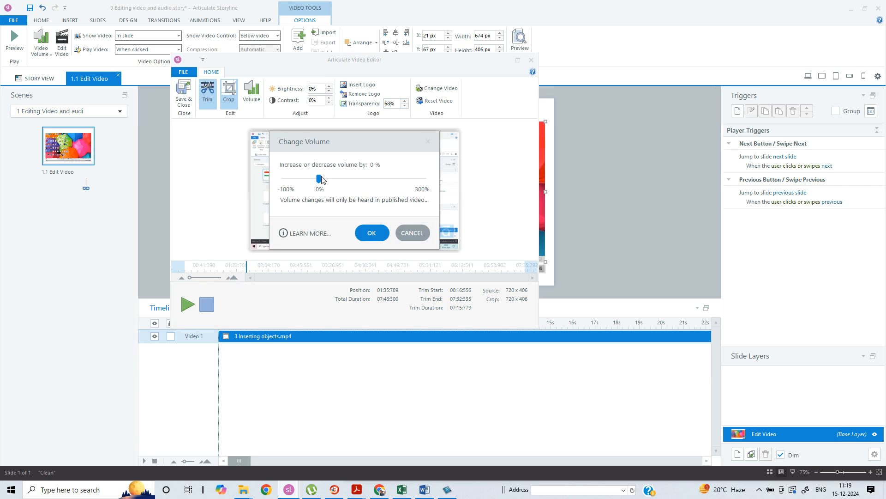
left_click_drag(319, 179, 466, 213)
left_click(387, 237)
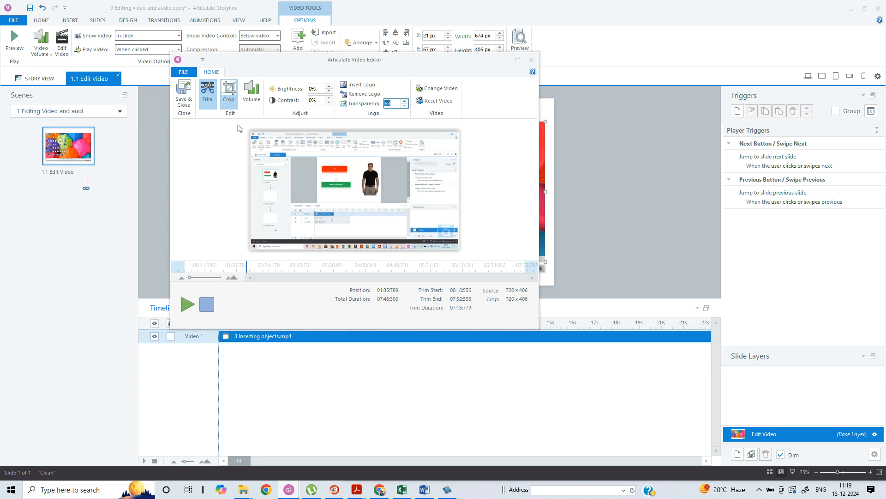
Lower the video's volume increase to about 13%
left_click(251, 91)
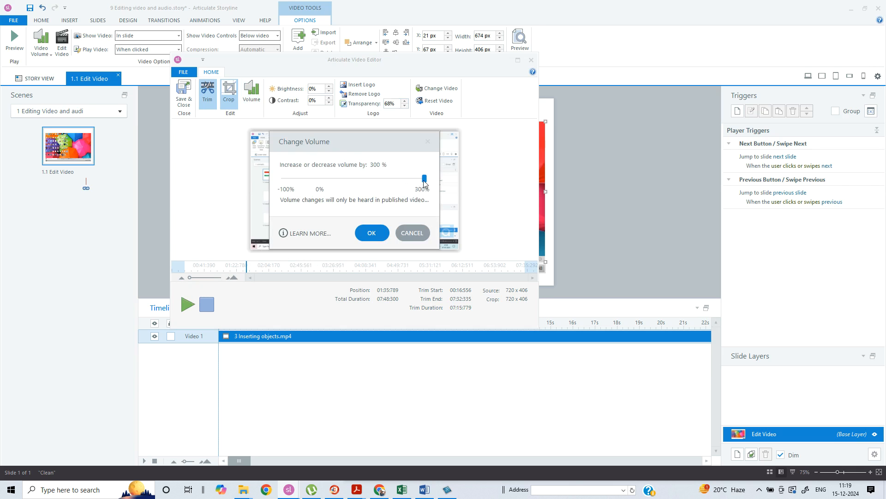
left_click_drag(424, 178, 325, 179)
left_click(371, 233)
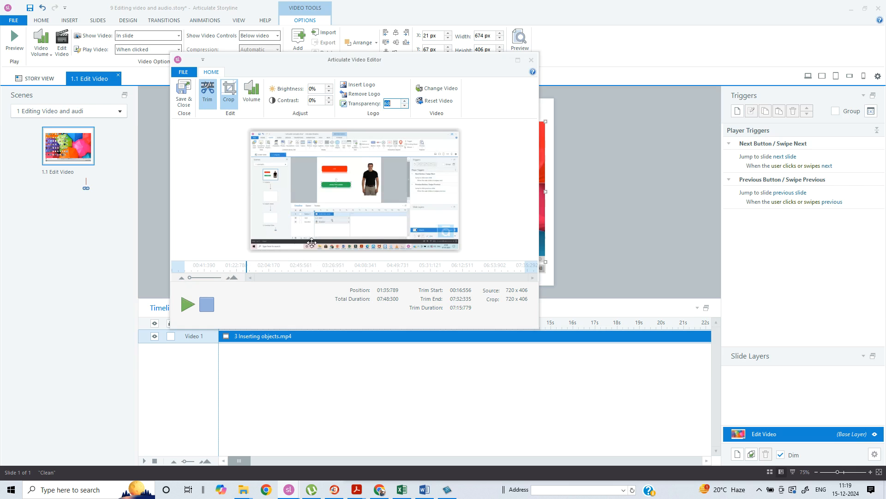
Play and pause the video preview in the editor to check the logo and sound
left_click(193, 305)
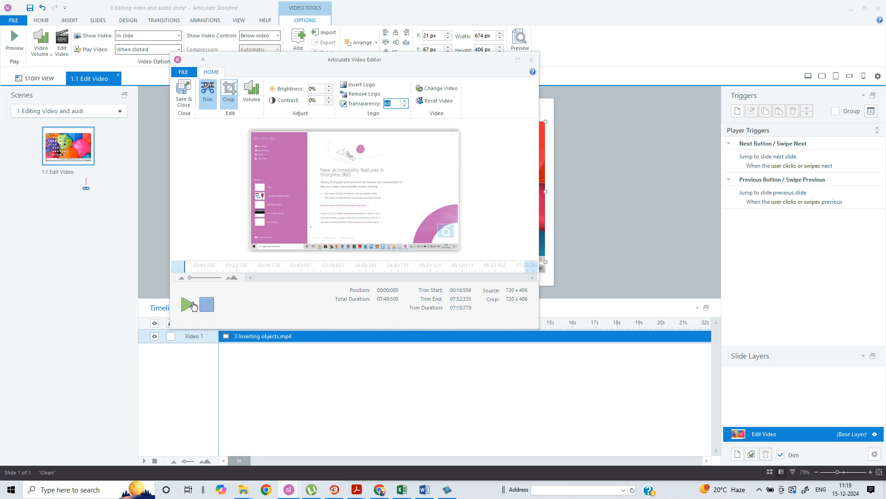
left_click(192, 308)
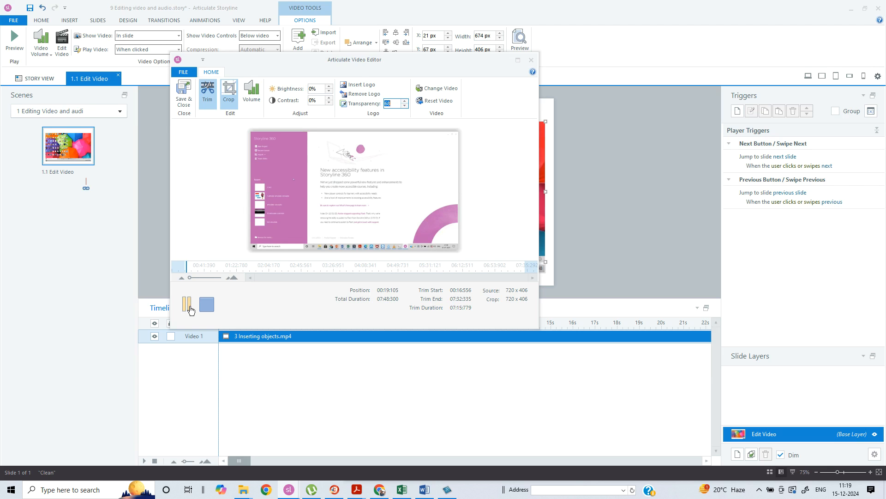
left_click(191, 310)
Set the volume increase back to 300%, then save and close the video editor
left_click(252, 93)
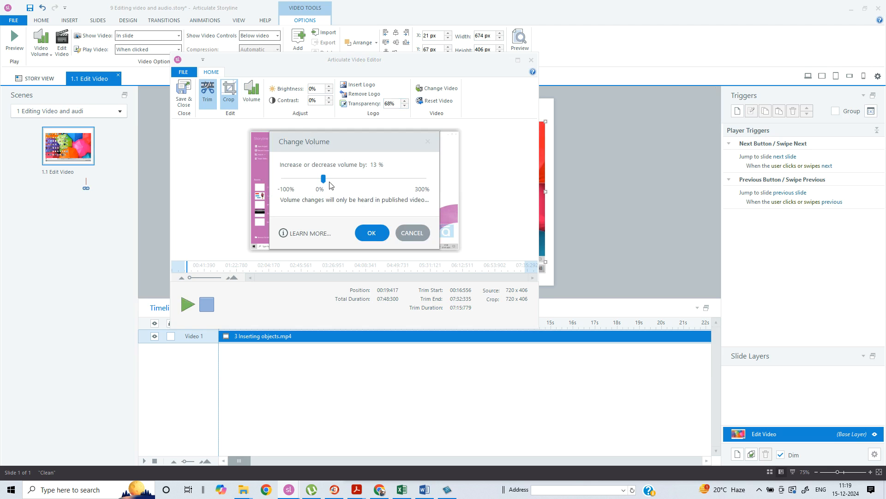
left_click_drag(325, 180, 427, 185)
left_click(372, 233)
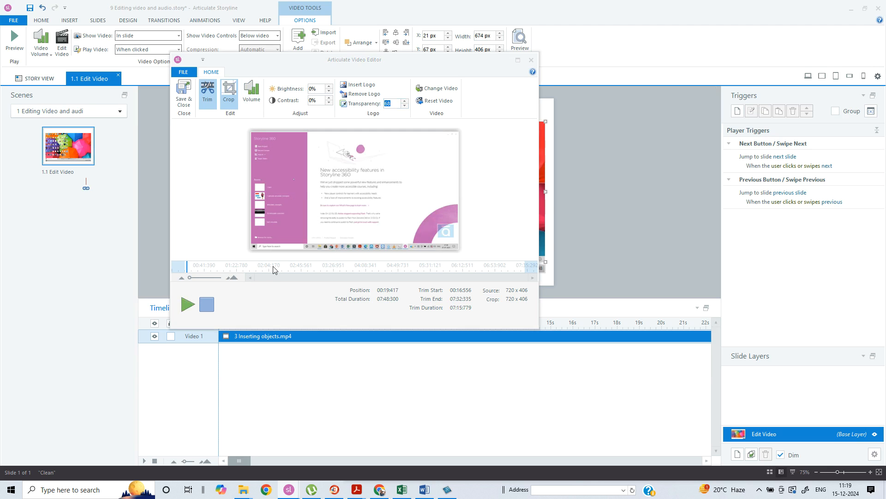
left_click(198, 309)
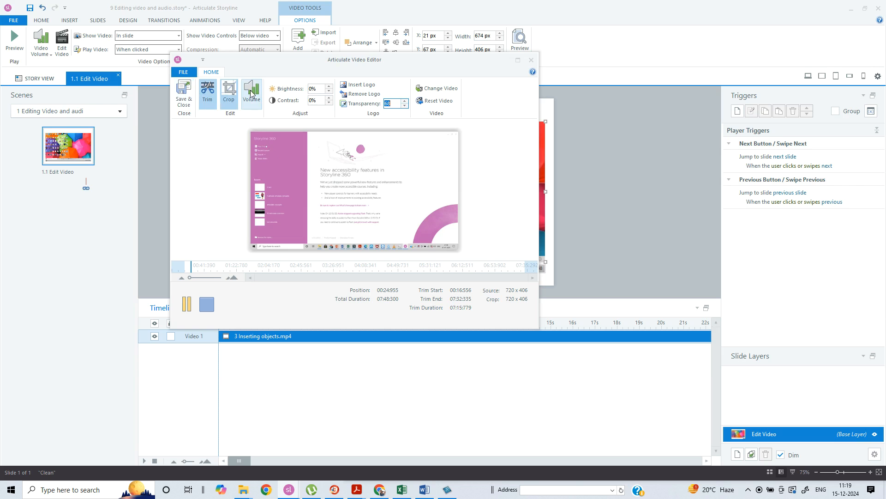
left_click(182, 89)
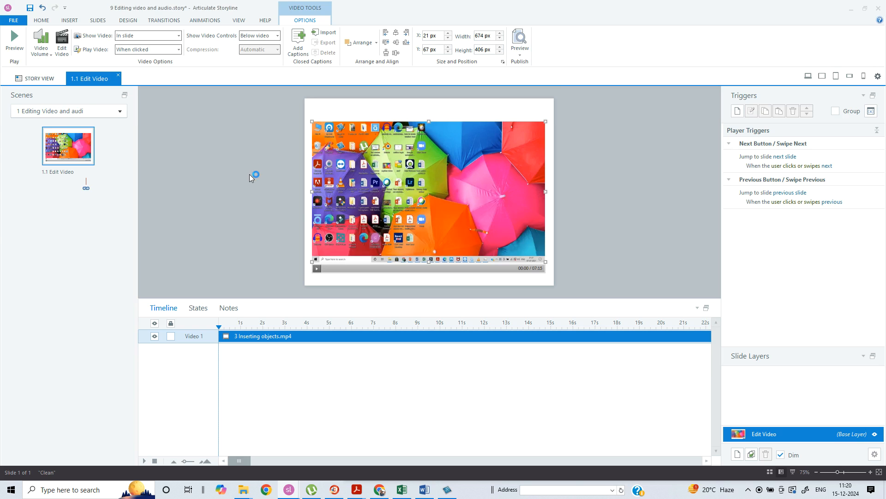
Play and pause the video on the slide to check the edits
left_click(318, 271)
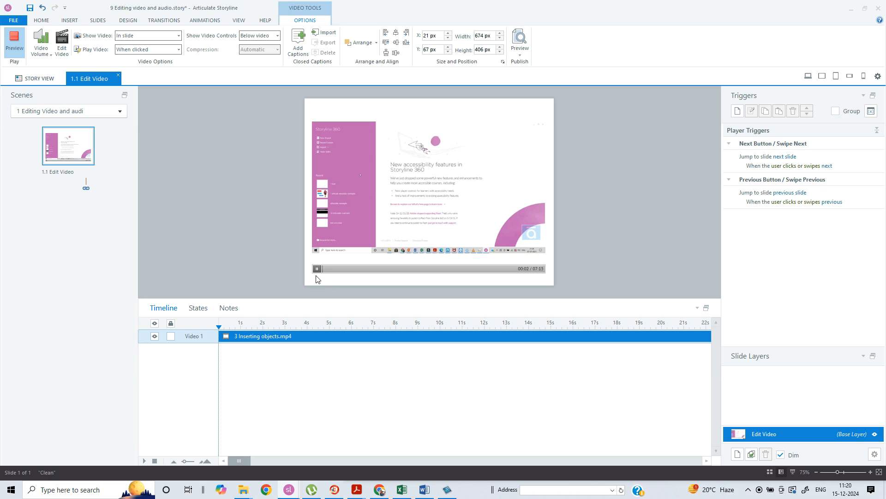
left_click(318, 269)
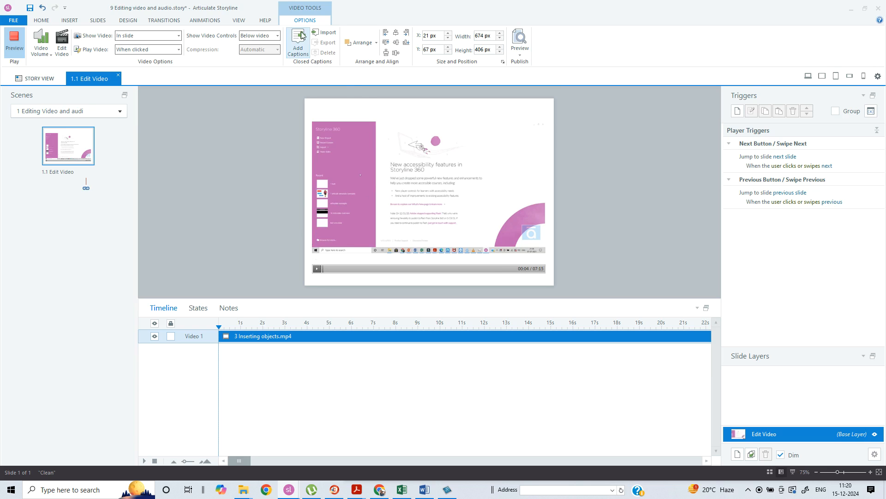
Reopen the video in the video editor and increase its volume by 300%
left_click(62, 44)
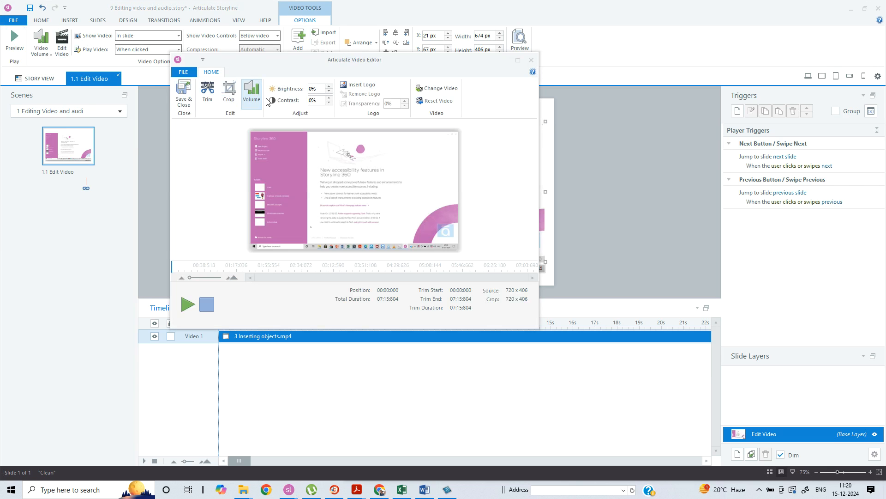
left_click(252, 92)
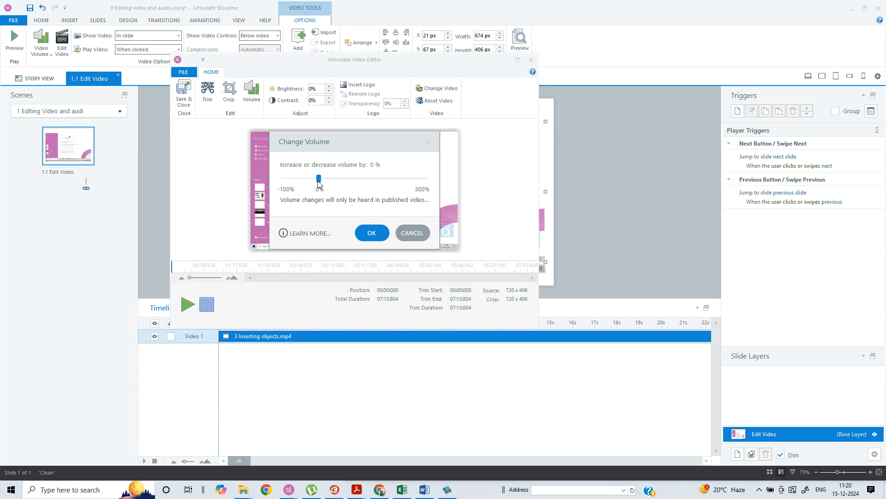
left_click_drag(318, 179, 439, 200)
left_click(380, 238)
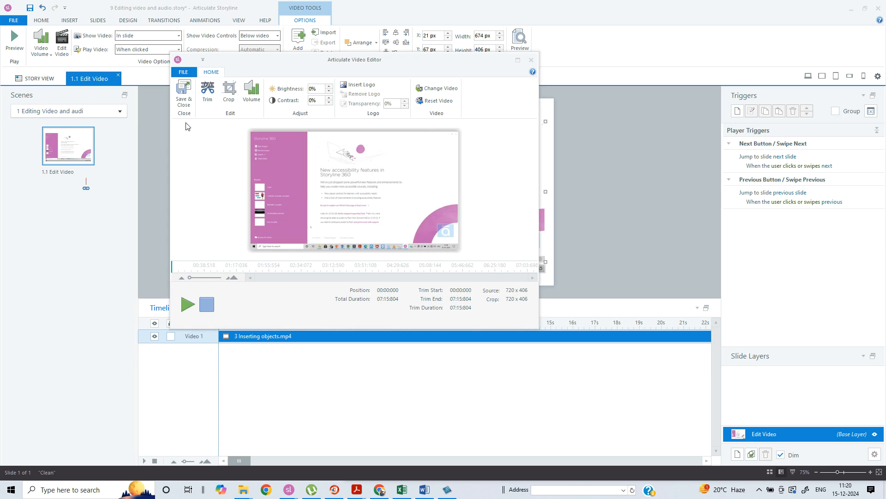
Preview the video, save and close the video editor, and play the video on the slide
left_click(187, 306)
left_click(187, 306)
left_click(184, 95)
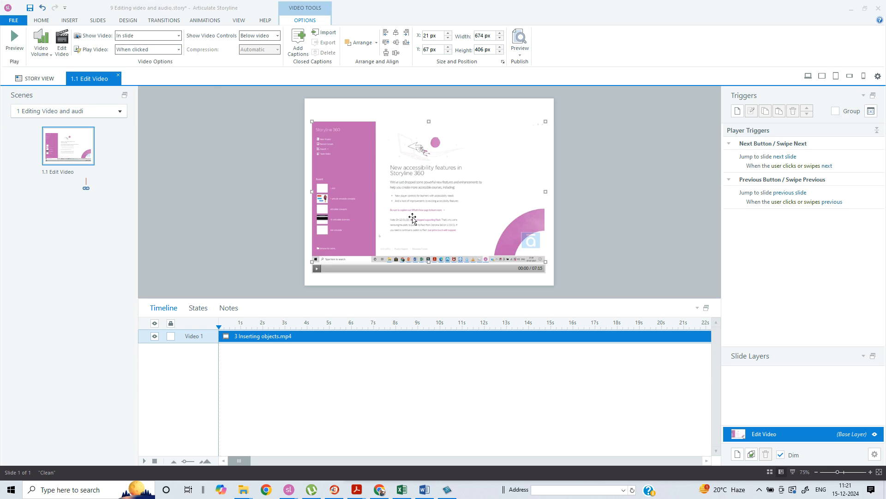
left_click(318, 270)
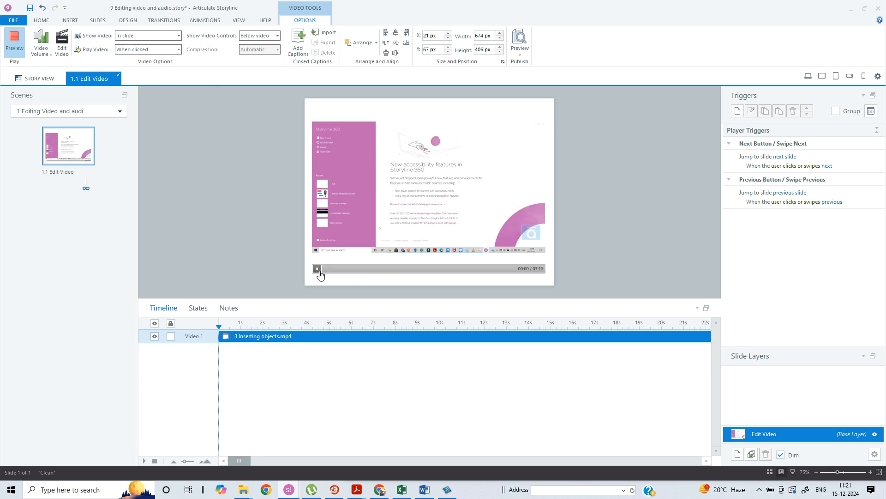